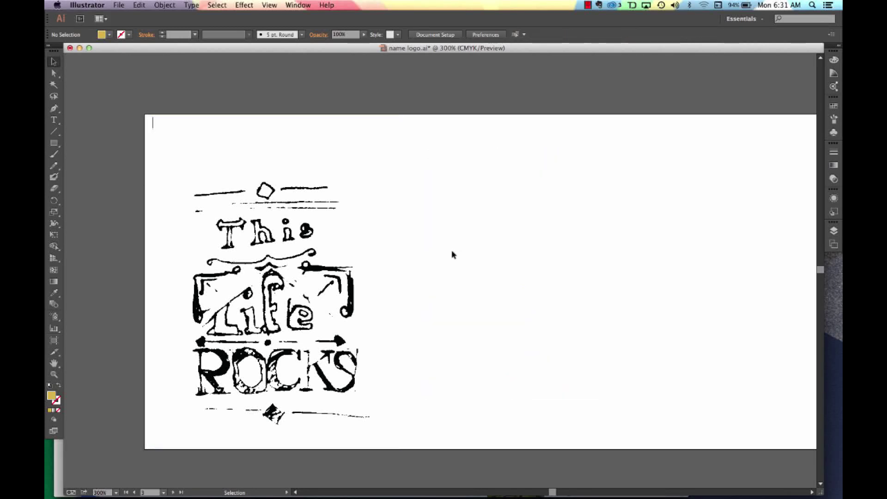
- Select the placed 'This Life Rocks' lettering scan with Cmd+A
key("super+a")
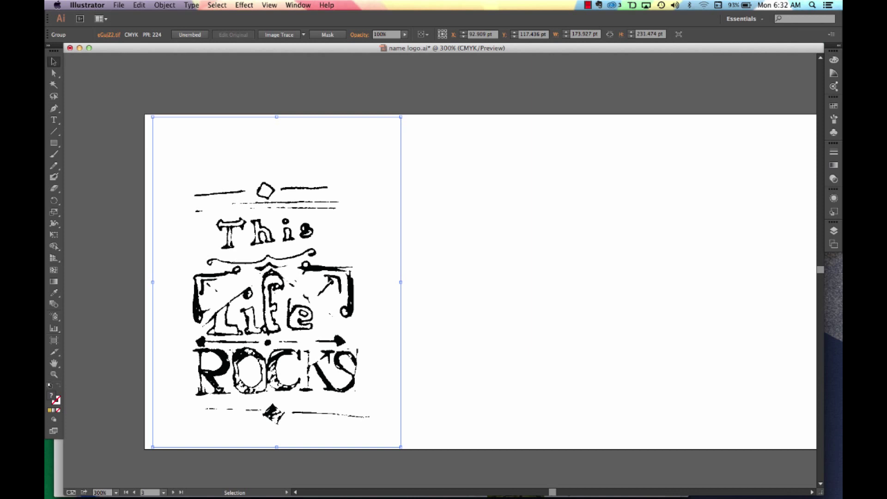
- Image-trace the lettering scan with the Black and White Logo preset, then expand it
left_click(303, 35)
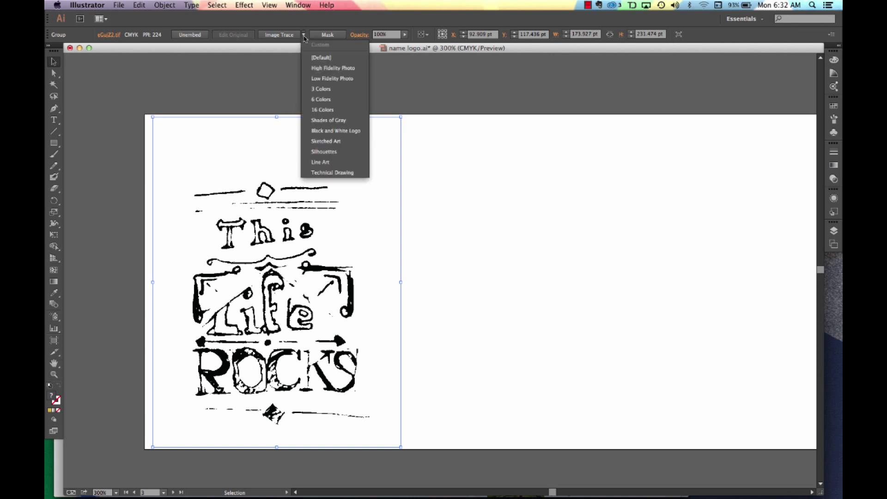
left_click(320, 131)
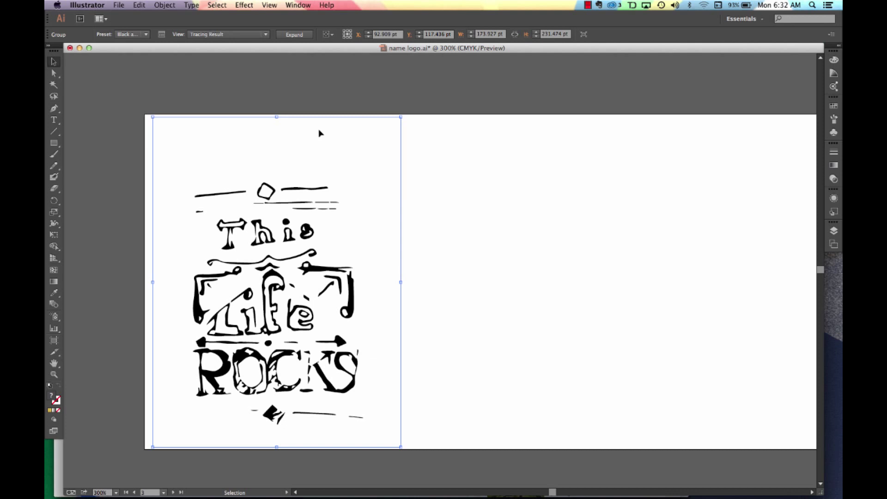
left_click(294, 35)
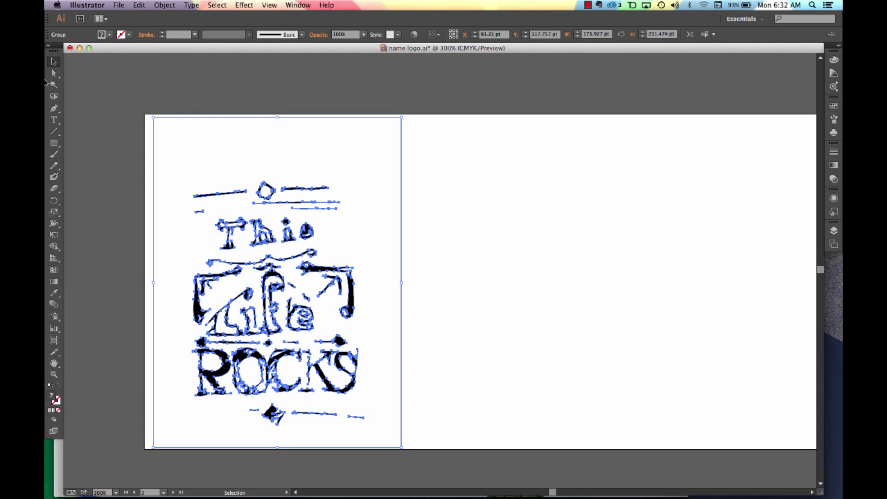
- Select the white background and all same-fill white shapes, then delete them
left_click_drag(54, 73, 77, 87)
left_click(105, 99)
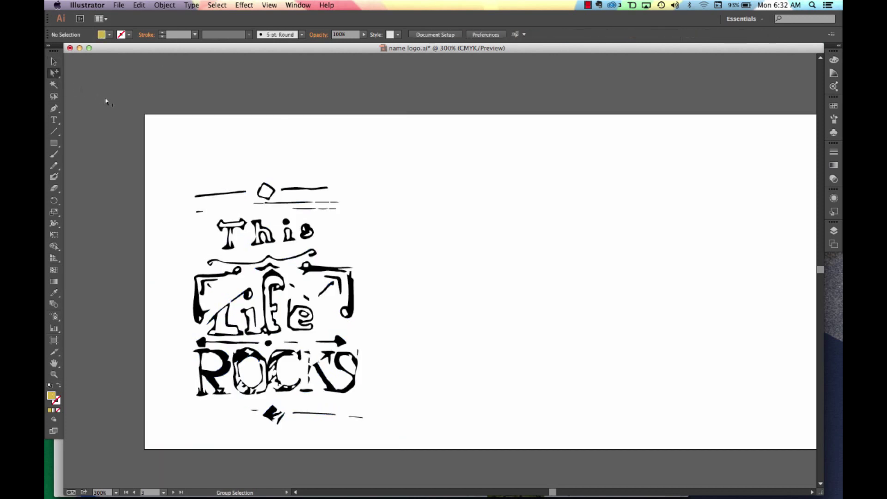
left_click(179, 139)
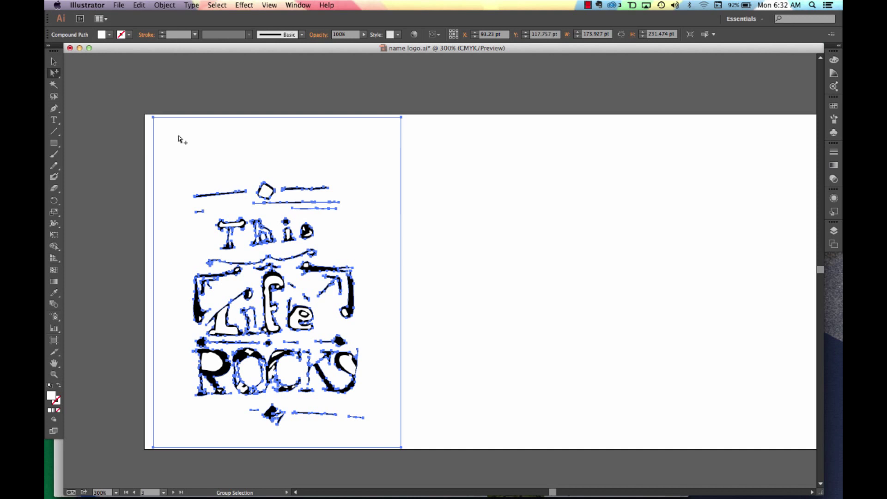
left_click(217, 5)
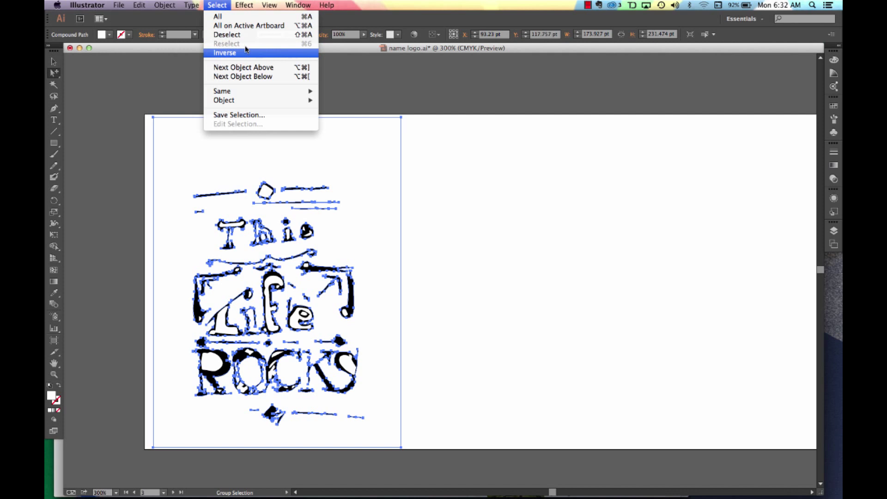
mouse_move(311, 95)
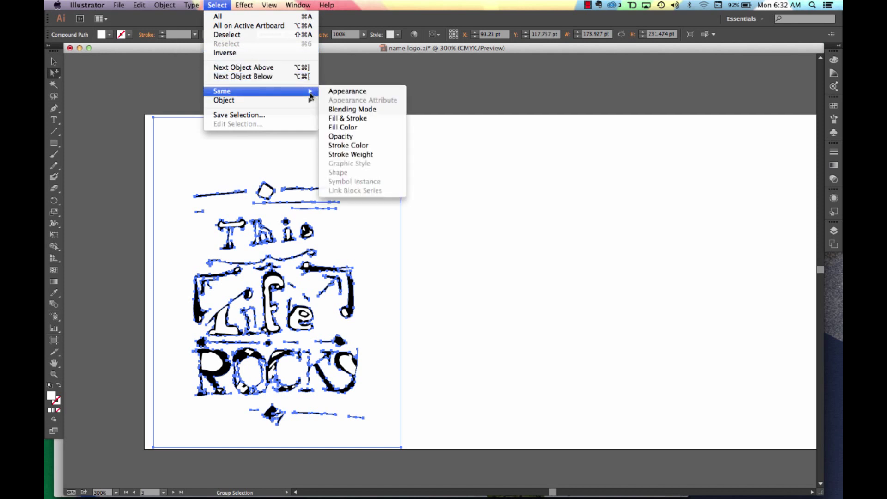
left_click(358, 120)
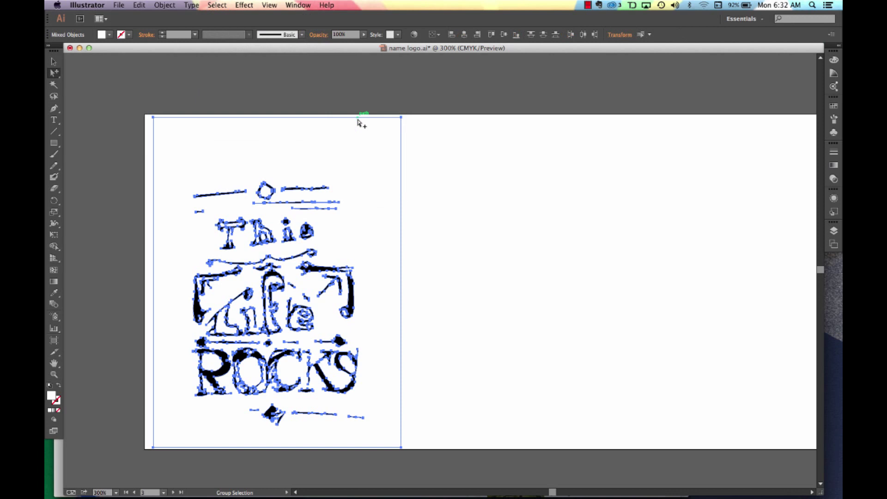
key("super+shift+a")
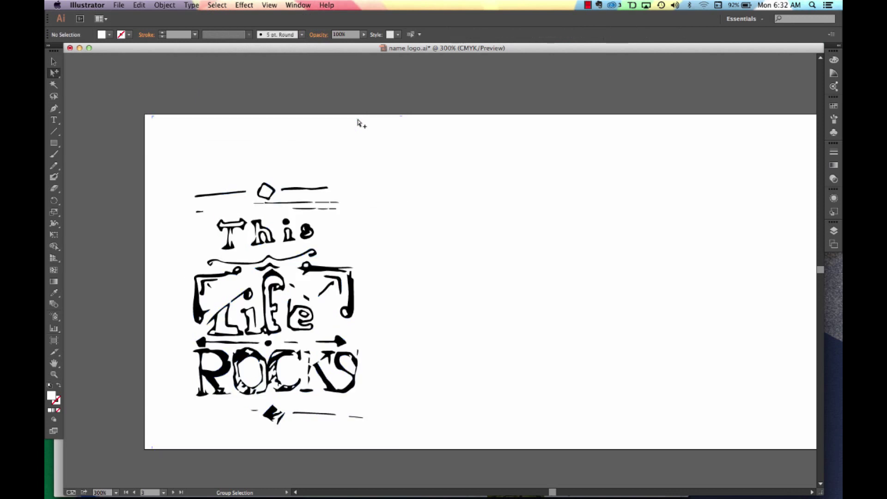
- Move the traced logo left and up, past the artboard edge
left_click(54, 62)
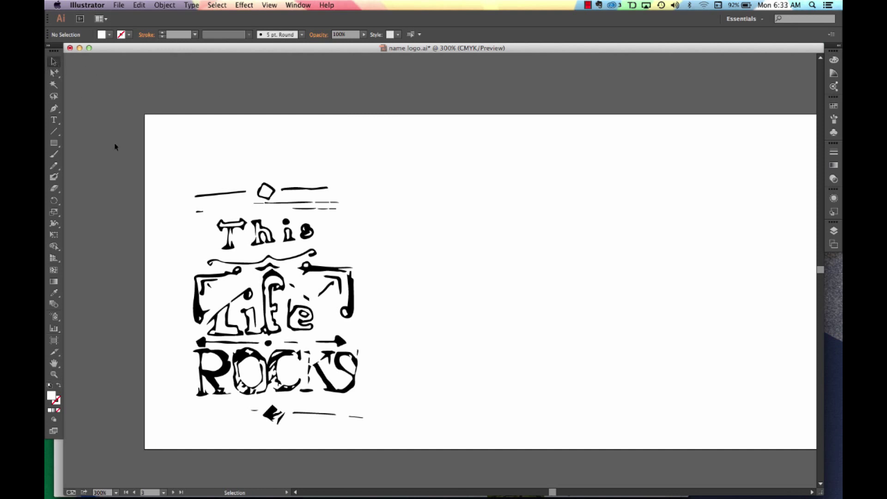
left_click_drag(255, 313, 139, 314)
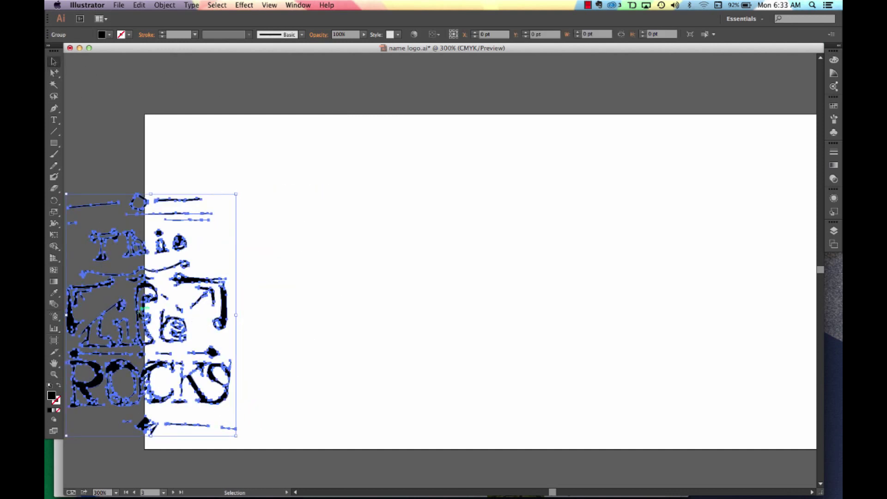
scroll(171, 335, "left", 5)
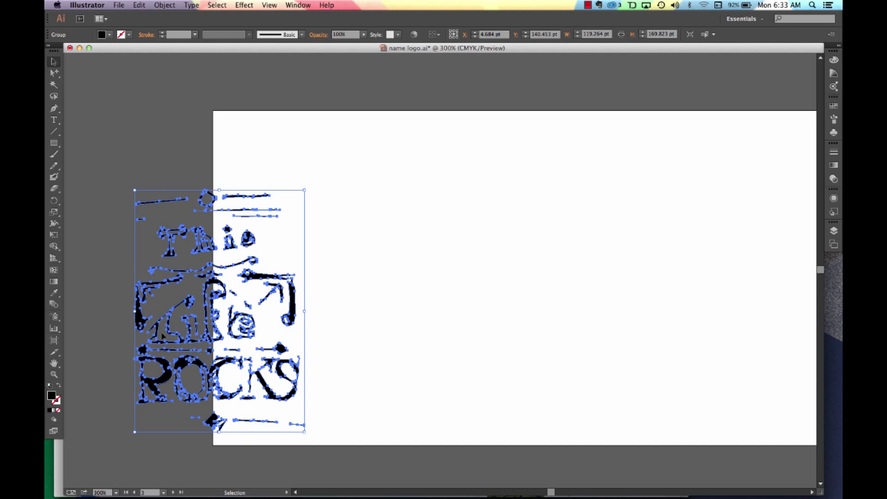
left_click_drag(171, 336, 122, 323)
left_click(176, 171)
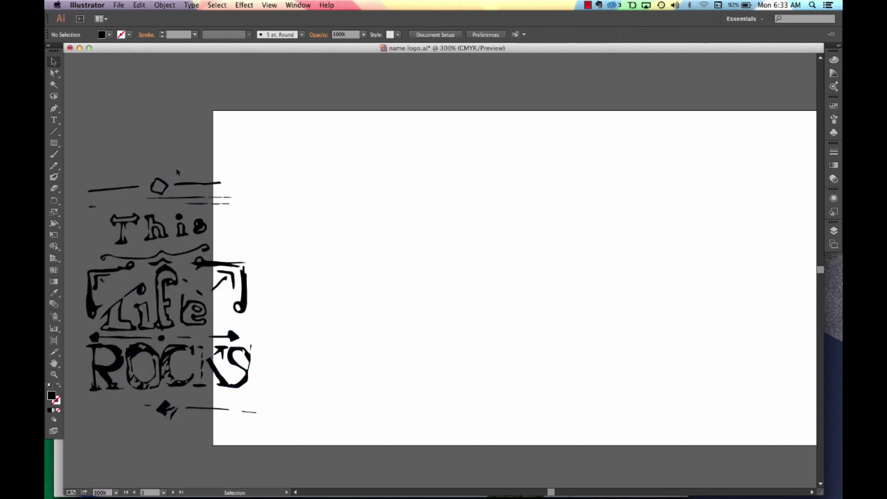
- Pick out the hollow inner pieces of the L and the 'if' in Life
left_click(54, 73, "alt")
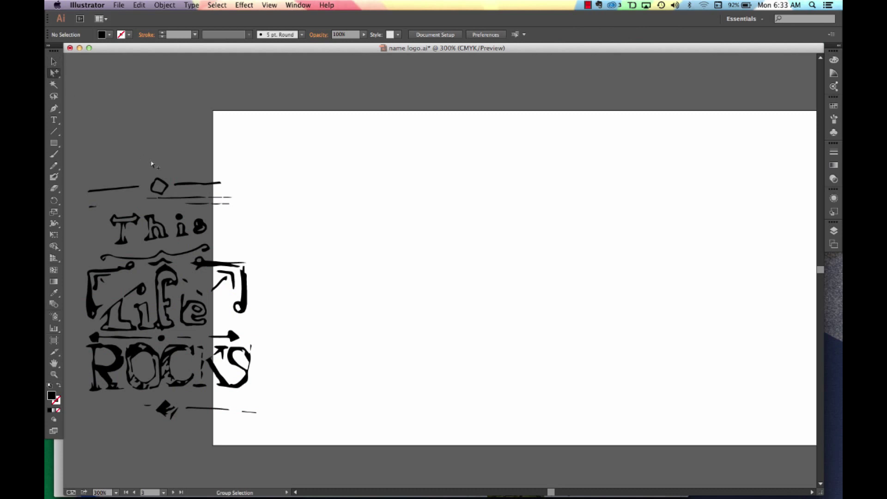
left_click(115, 322)
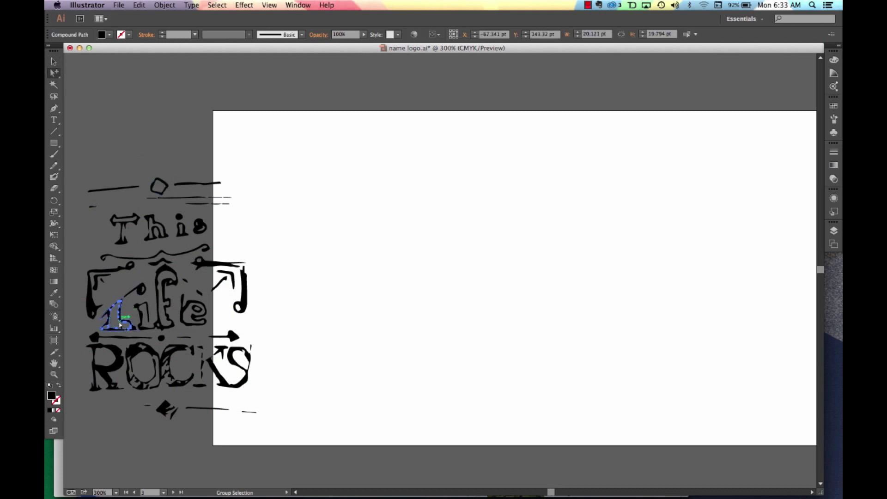
left_click(144, 307)
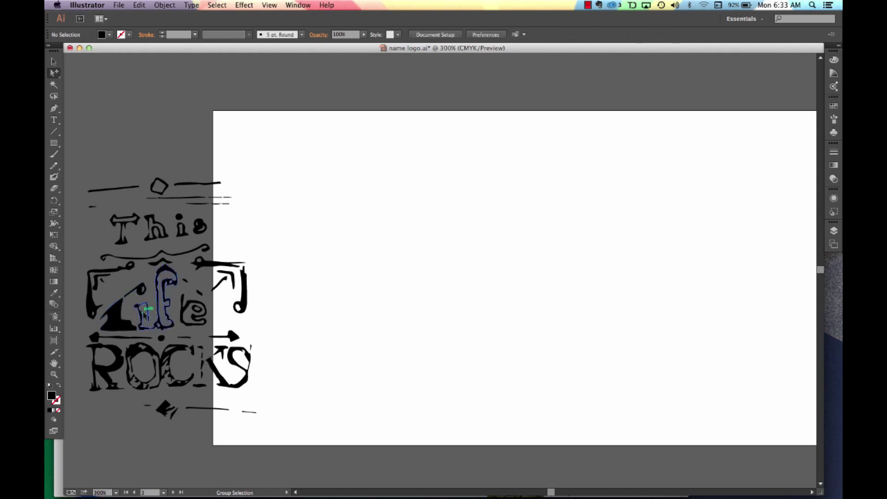
left_click(150, 316)
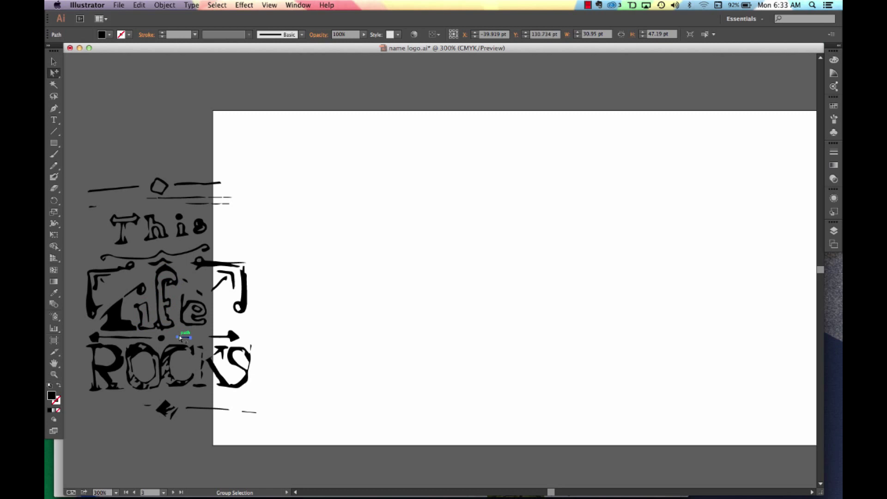
left_click(163, 326)
left_click(172, 323)
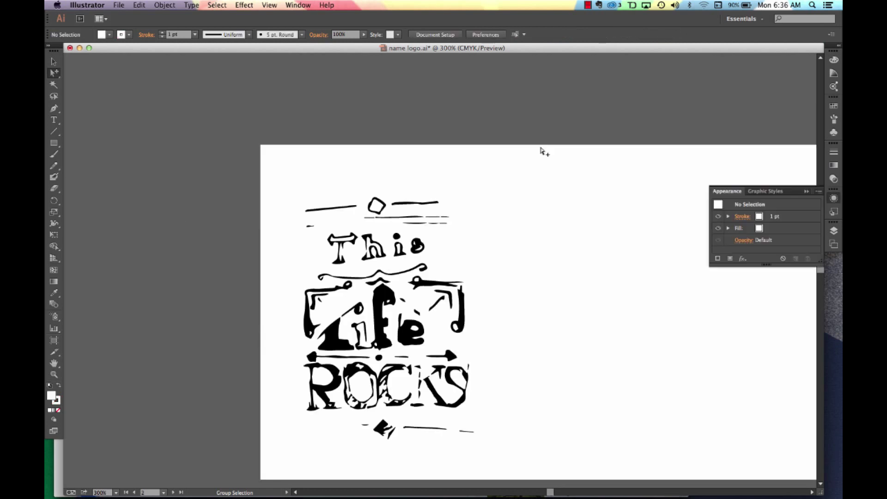
- Delete the stray short dashes beside the top line and diamond
scroll(544, 151, "down", 2)
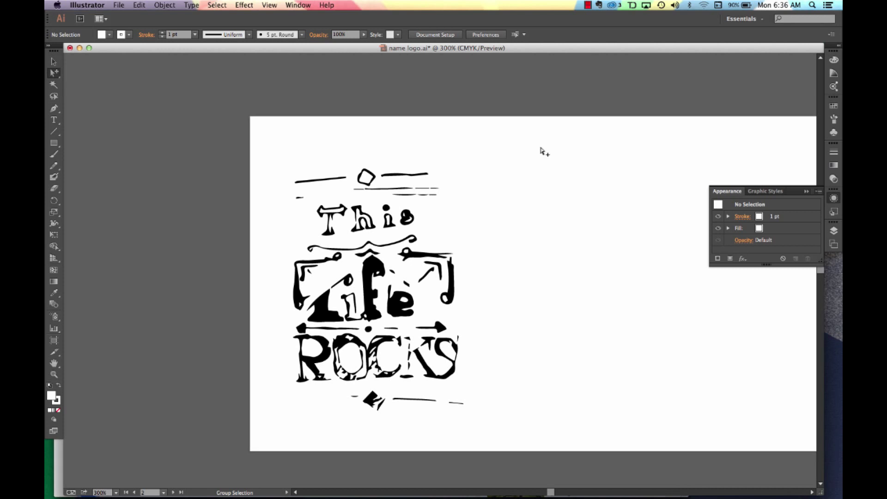
left_click_drag(54, 73, 90, 85)
left_click(410, 192)
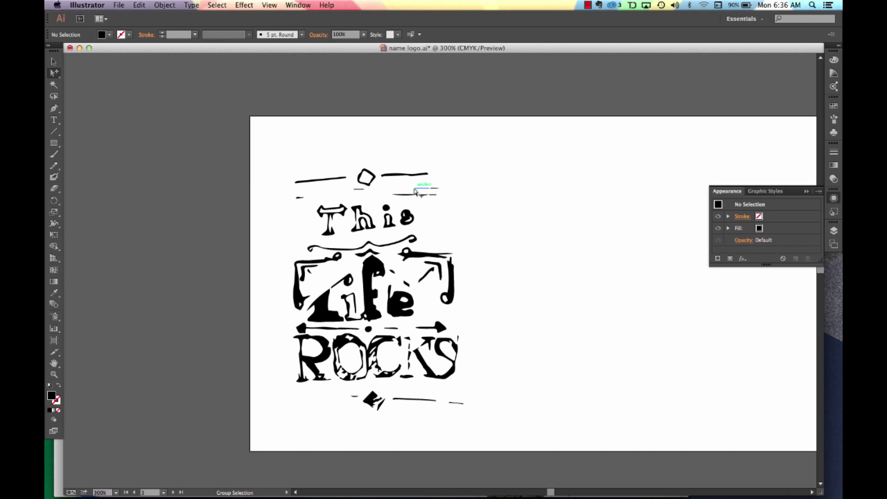
left_click(416, 189)
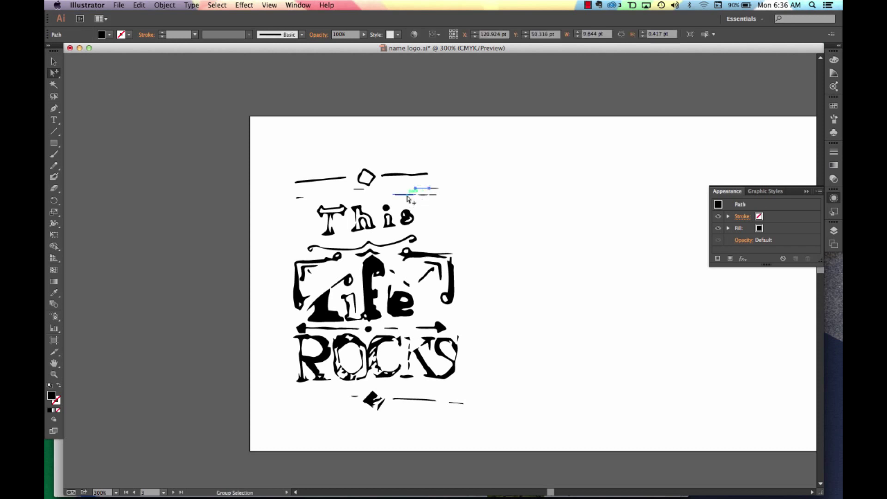
key("Delete")
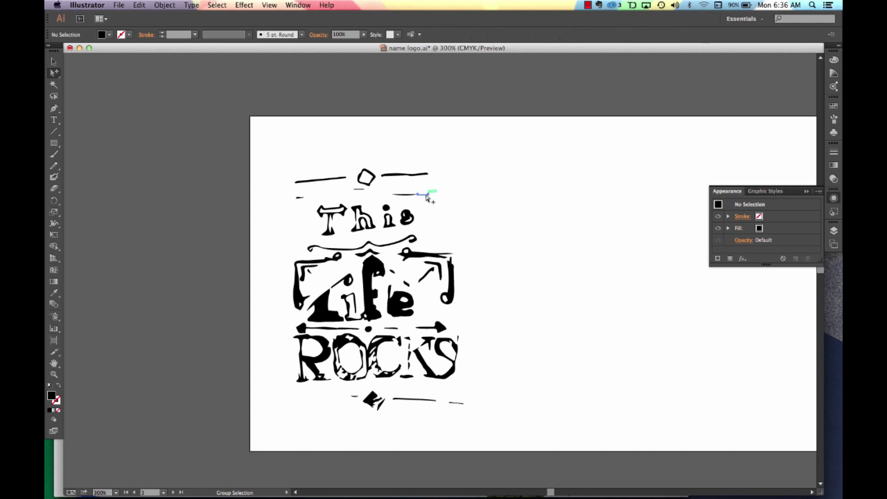
left_click(426, 195)
key("Delete")
left_click(299, 197)
key("Delete")
- Nudge the top ornament's two lines and diamond slightly down and right
left_click_drag(293, 160, 434, 190)
left_click_drag(369, 175, 375, 184)
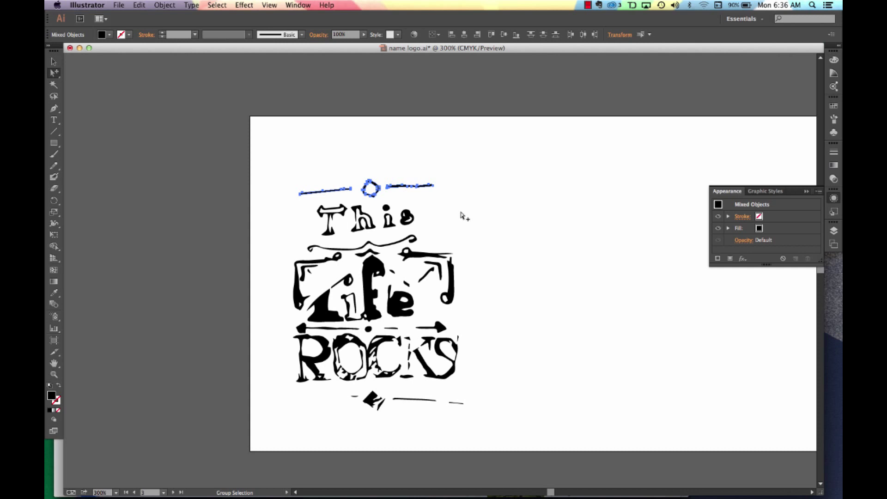
left_click(467, 314)
- Reflect a copy of the dashes under ROCKS vertically and place it left of the diamond
left_click(412, 399)
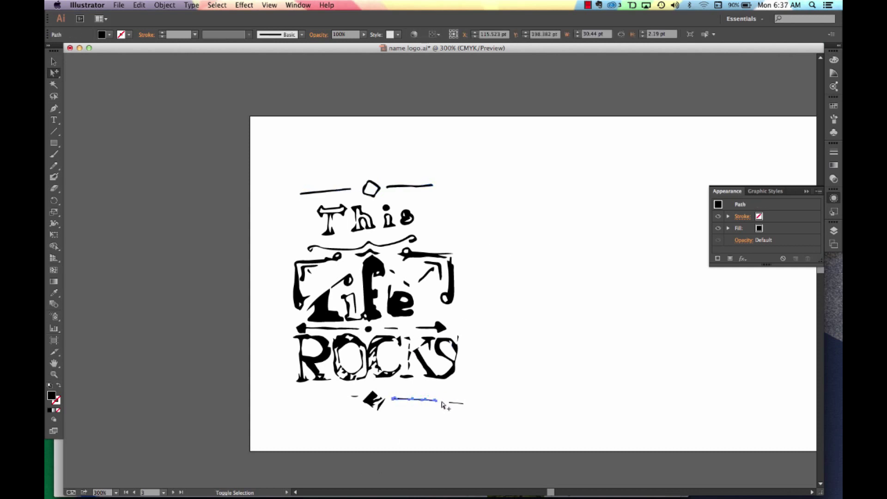
left_click(454, 404, "shift")
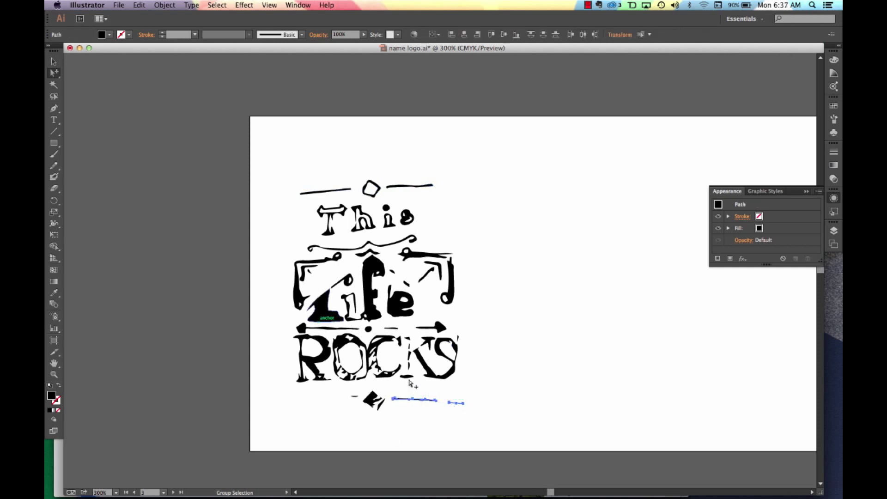
left_click(57, 203)
left_click(84, 212)
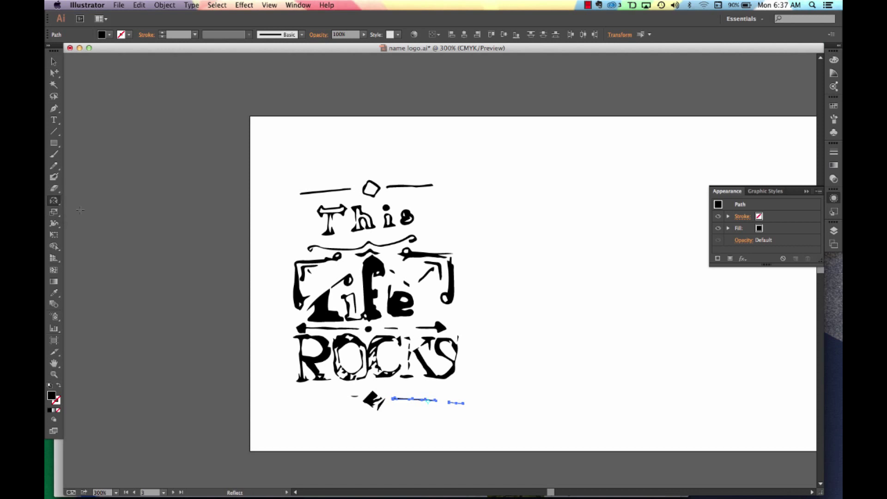
left_click(58, 202)
double_click(56, 203)
left_click(396, 313)
key("v")
left_click_drag(417, 406, 306, 404)
left_click(333, 430)
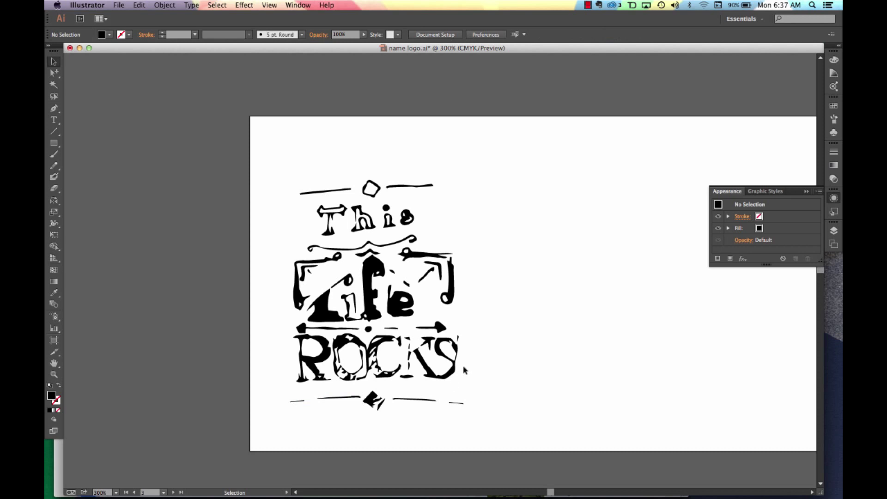
- Use Group Selection to select the stray stroke above the L in Life
left_click(55, 72)
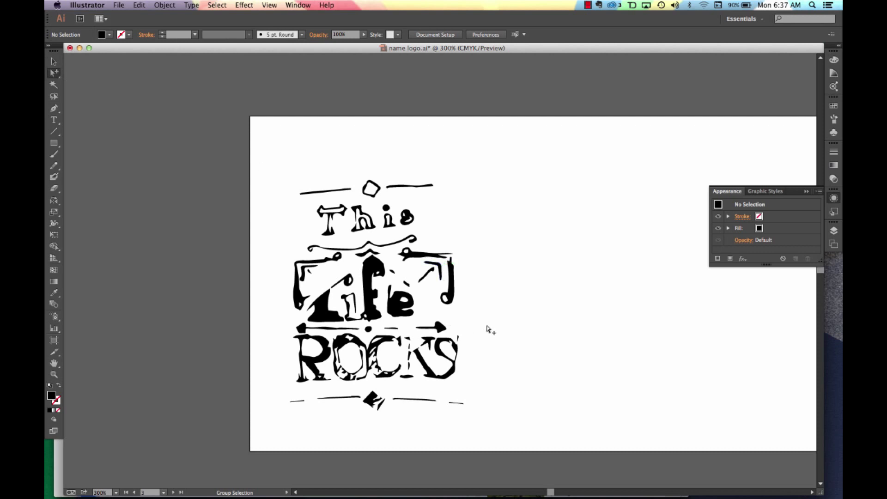
left_click(459, 340)
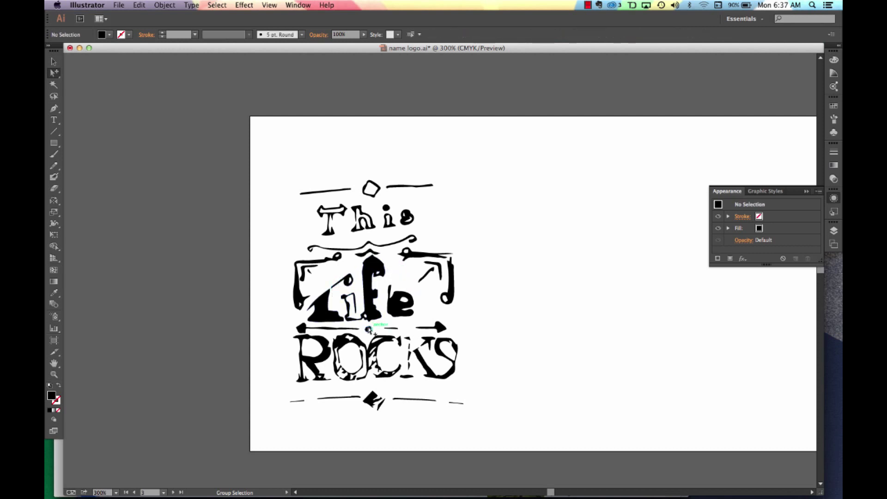
left_click(337, 283)
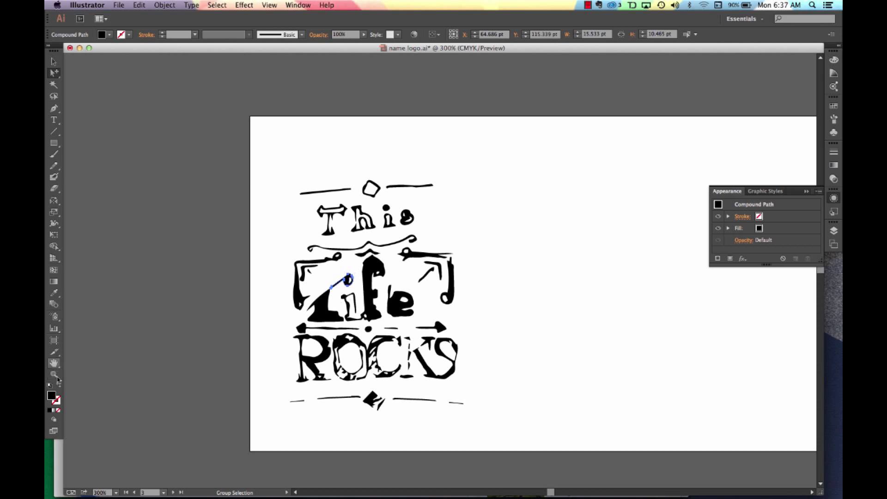
- Erase the line part of the stroke above the L, keeping the small o loop
left_click(54, 188)
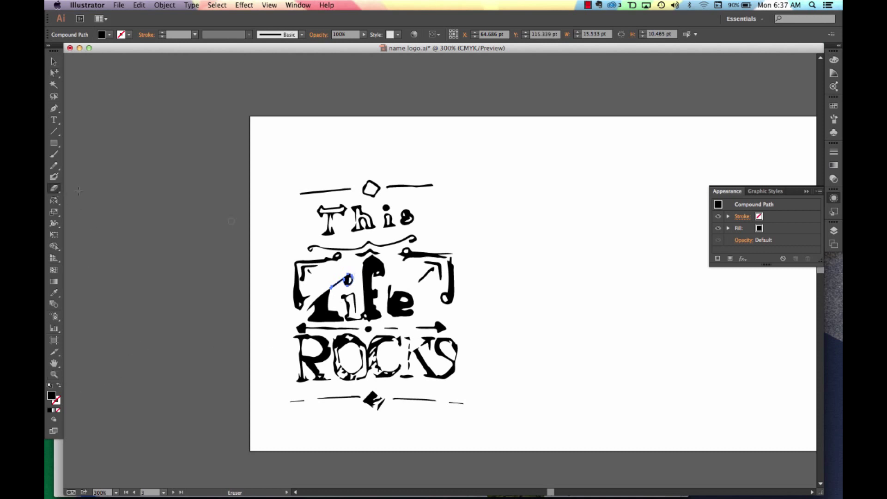
mouse_move(333, 285)
left_mouse_down()
mouse_move(338, 277)
mouse_move(337, 292)
left_mouse_up()
left_click(54, 72)
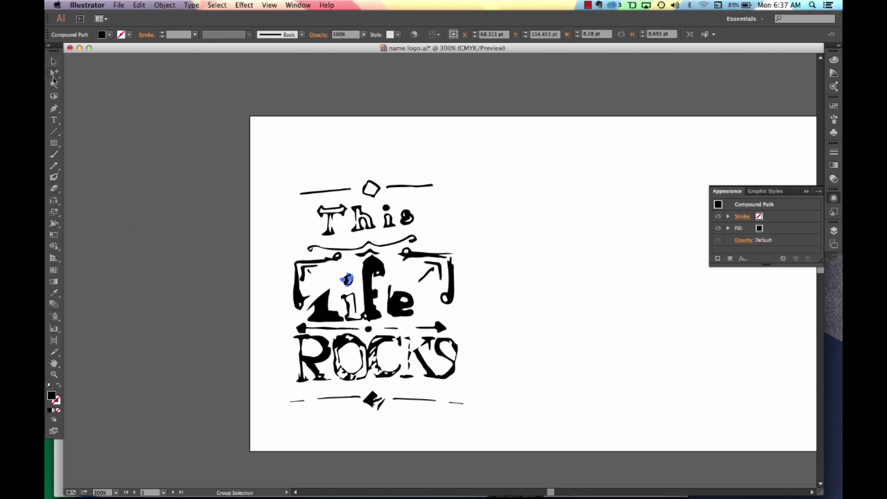
left_click(199, 206)
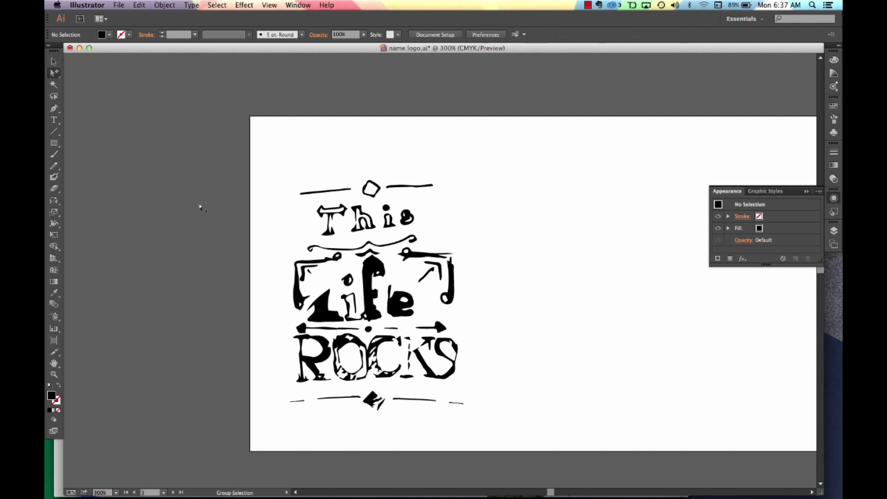
- Flip the line left of the dot above ROCKS vertically and move it right of the dot
left_click(391, 330)
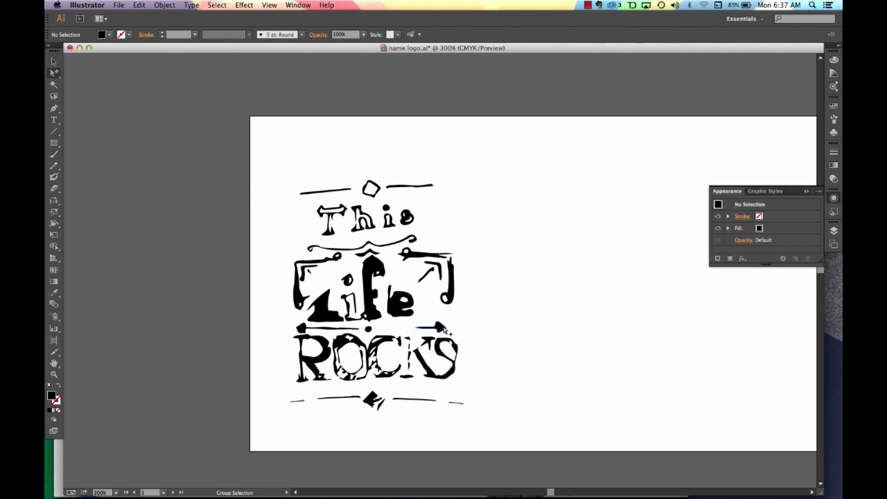
left_click(314, 329)
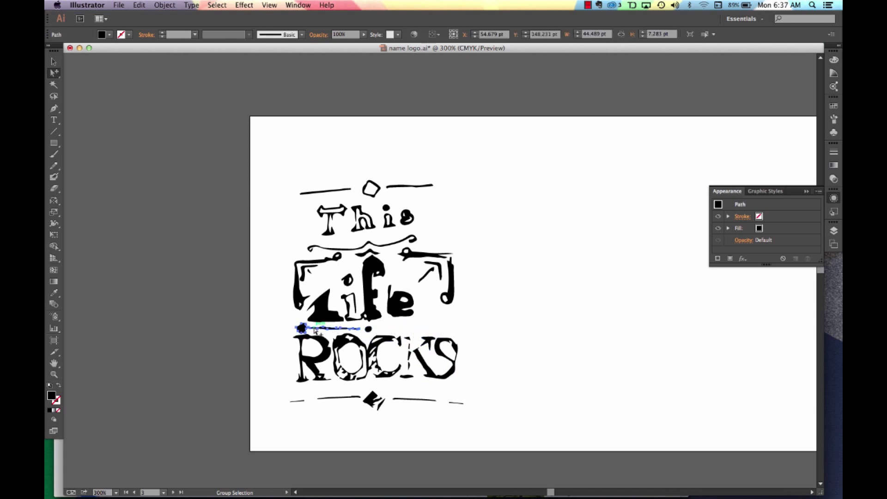
double_click(56, 204)
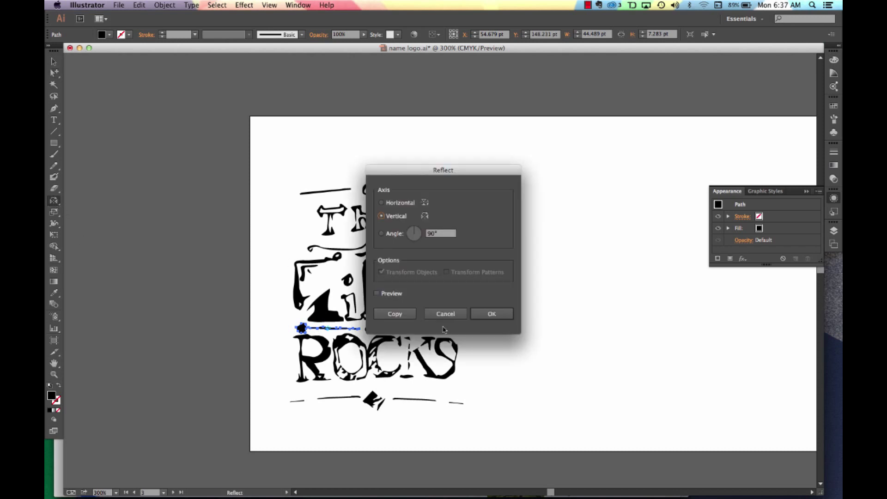
left_click(405, 313)
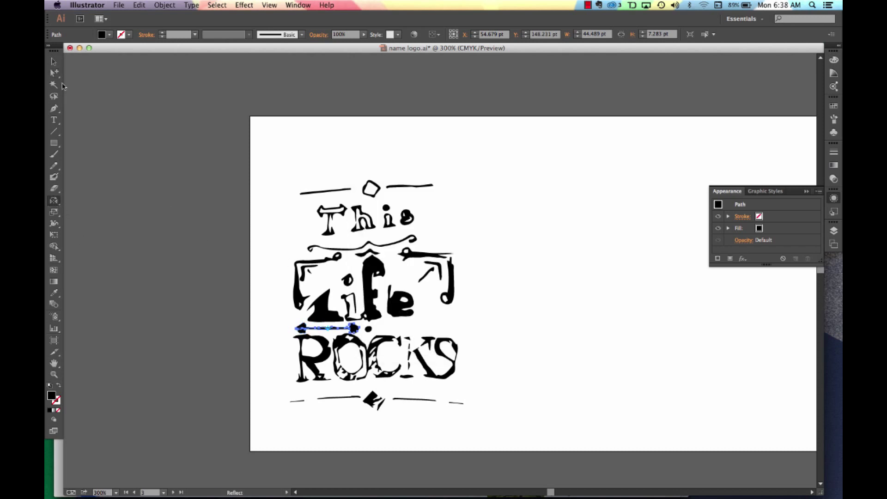
key("v")
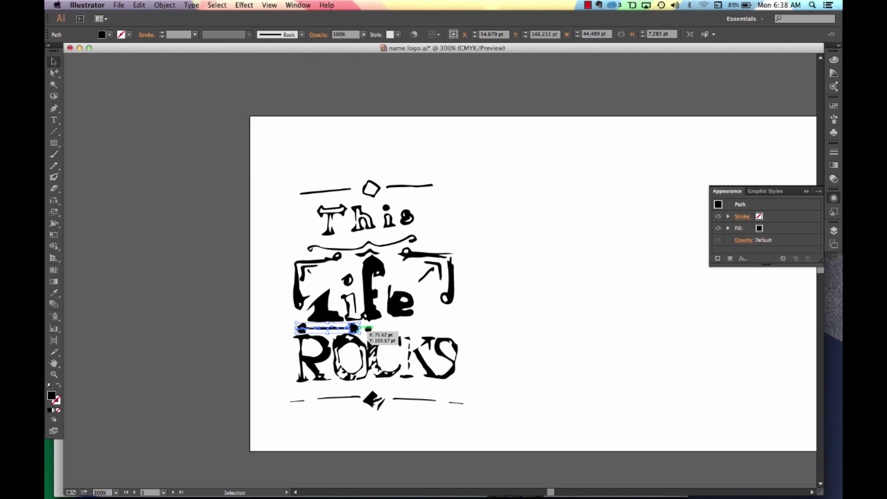
left_click_drag(355, 329, 442, 329)
left_click(482, 333)
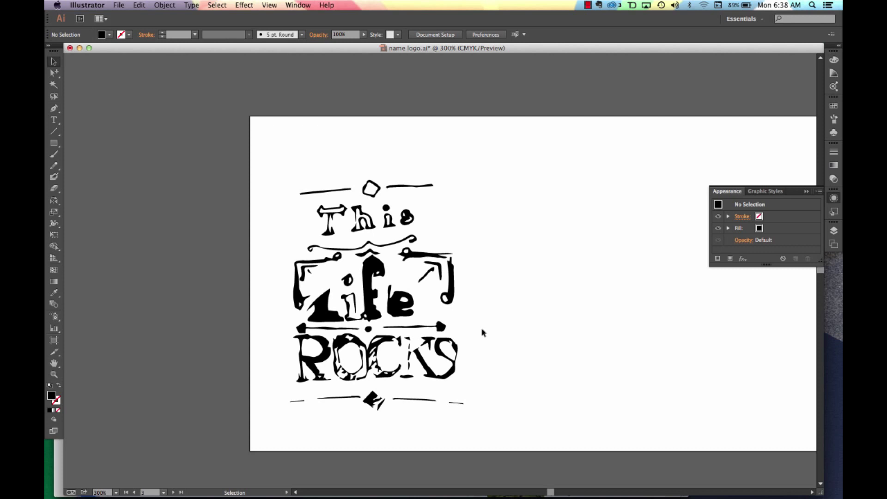
left_click(54, 188)
- Reflect a copy of the Life frame's upper-right arrow and place it at the upper-left corner
left_click(54, 73)
left_click(426, 275)
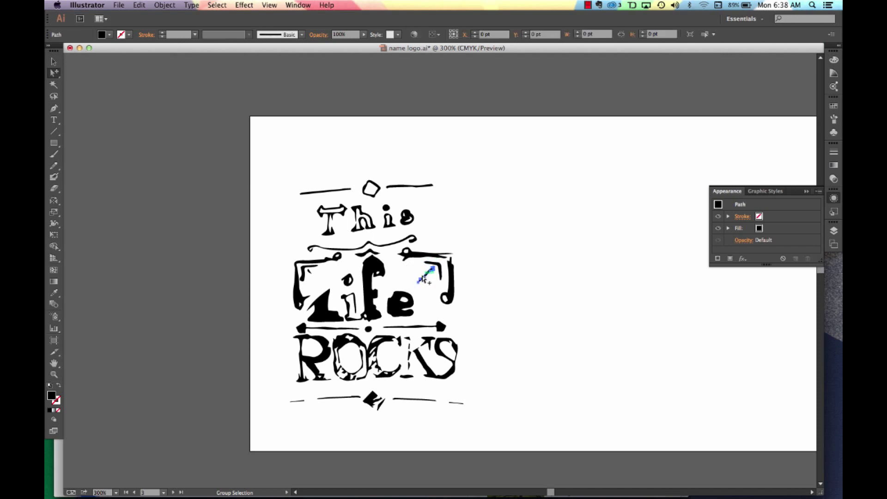
double_click(54, 201)
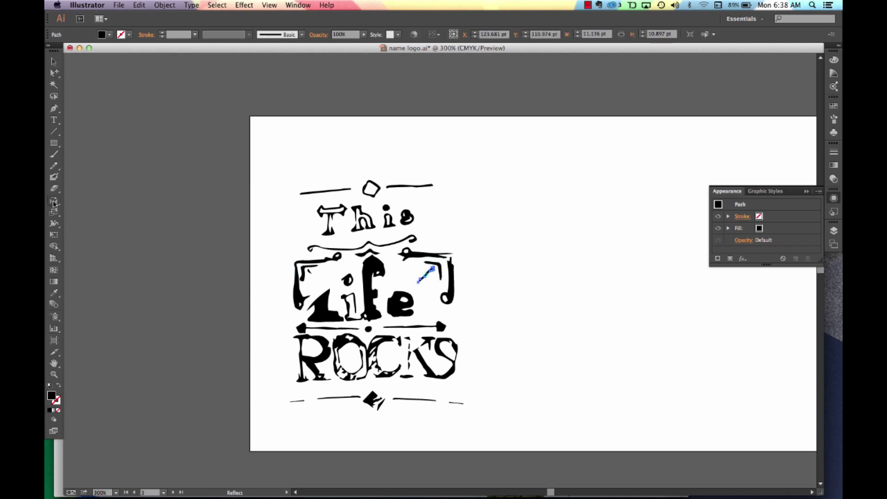
left_click(403, 312)
key("v")
left_click_drag(434, 274, 317, 277)
left_click(488, 329)
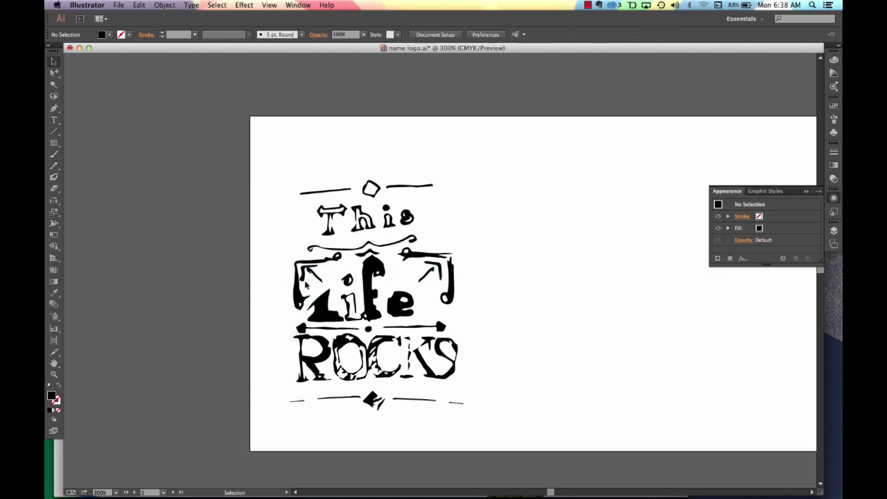
left_click_drag(320, 278, 317, 279)
left_click(50, 71, "alt")
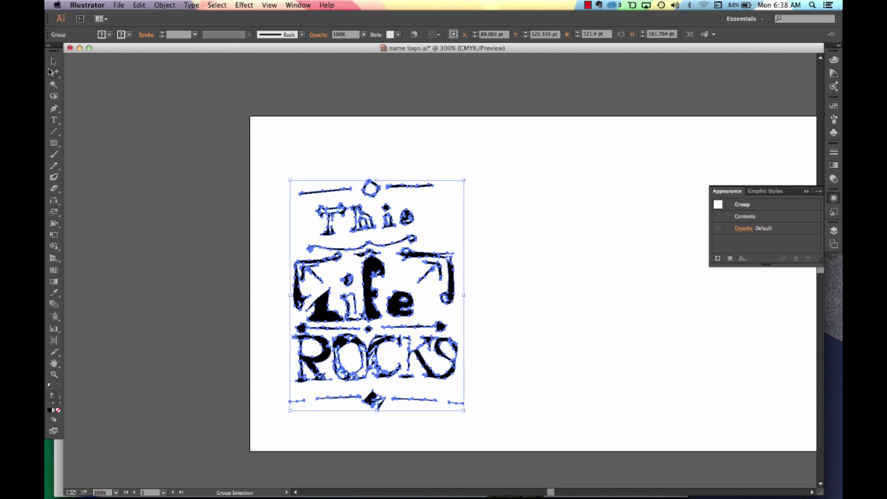
left_click(291, 277)
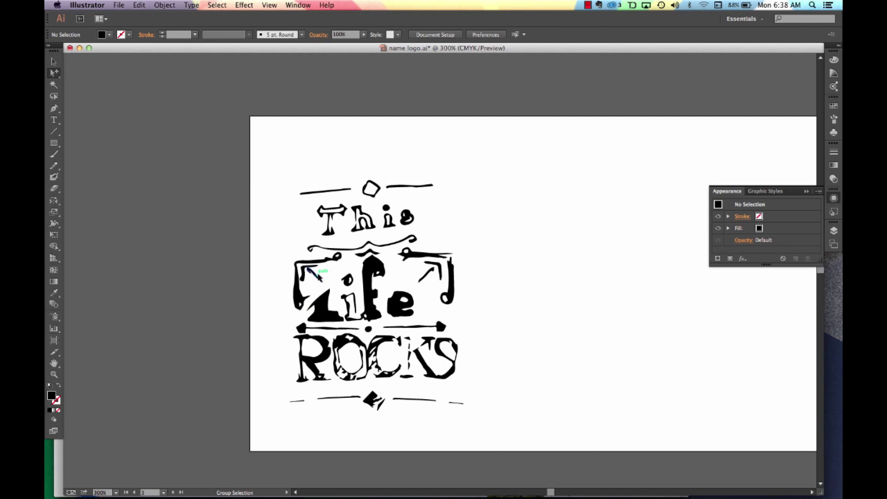
left_click(368, 273)
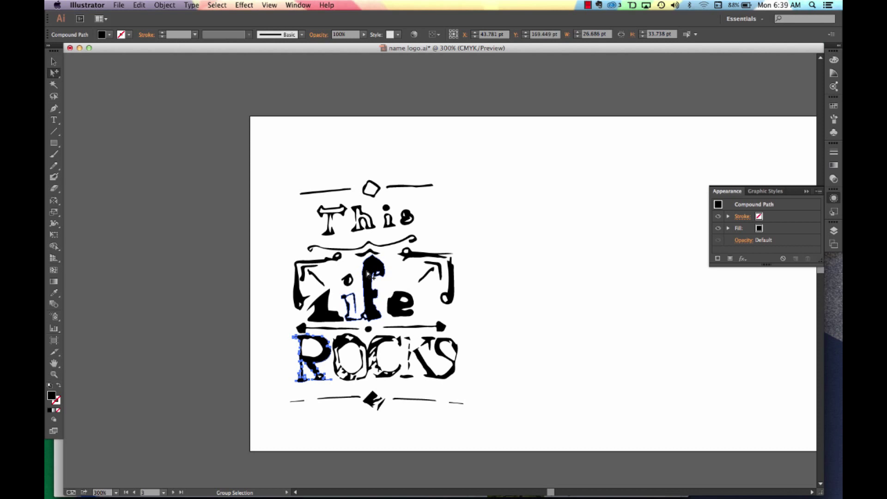
left_click(451, 175)
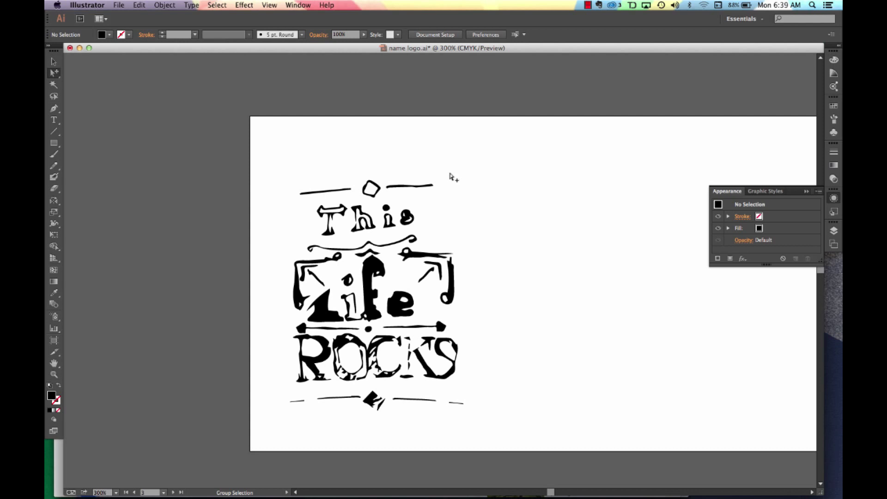
left_click(54, 188)
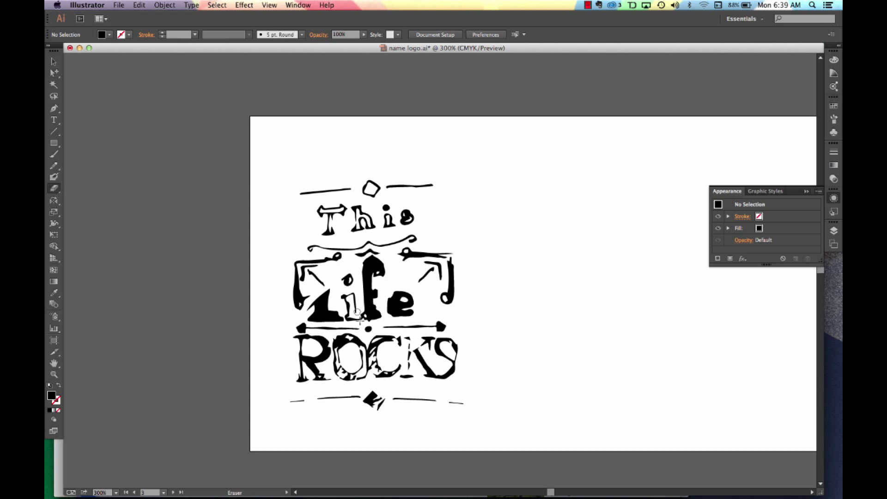